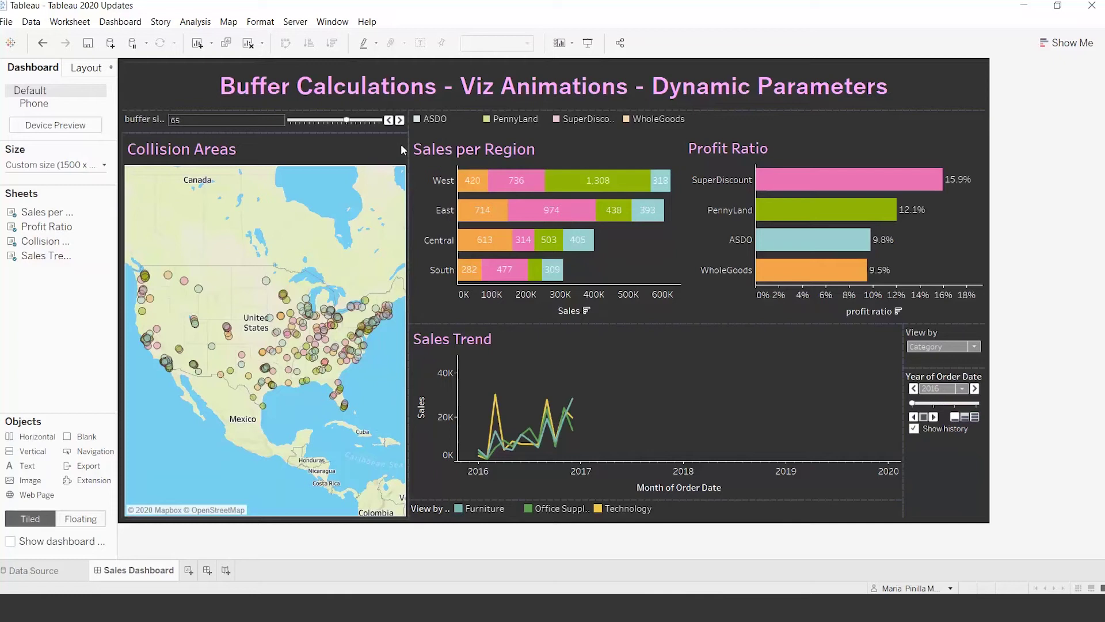
# Go to the Collision Areas sheet and open the buffer size parameter: integer, 65, range 5–100, step 5
pyautogui.click(400, 144)
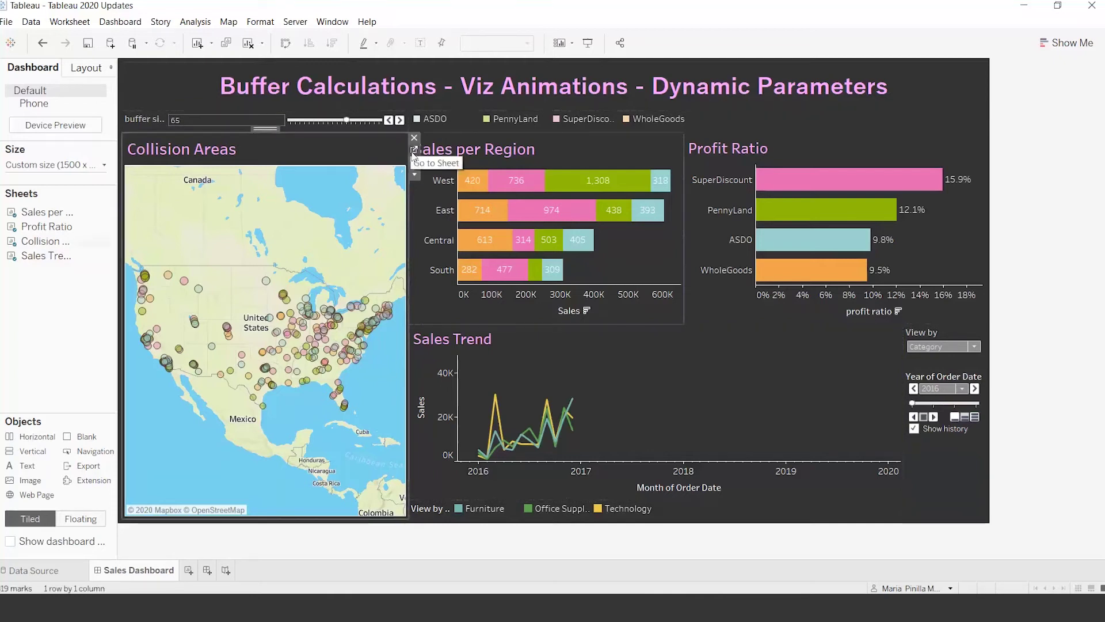
pyautogui.click(414, 151)
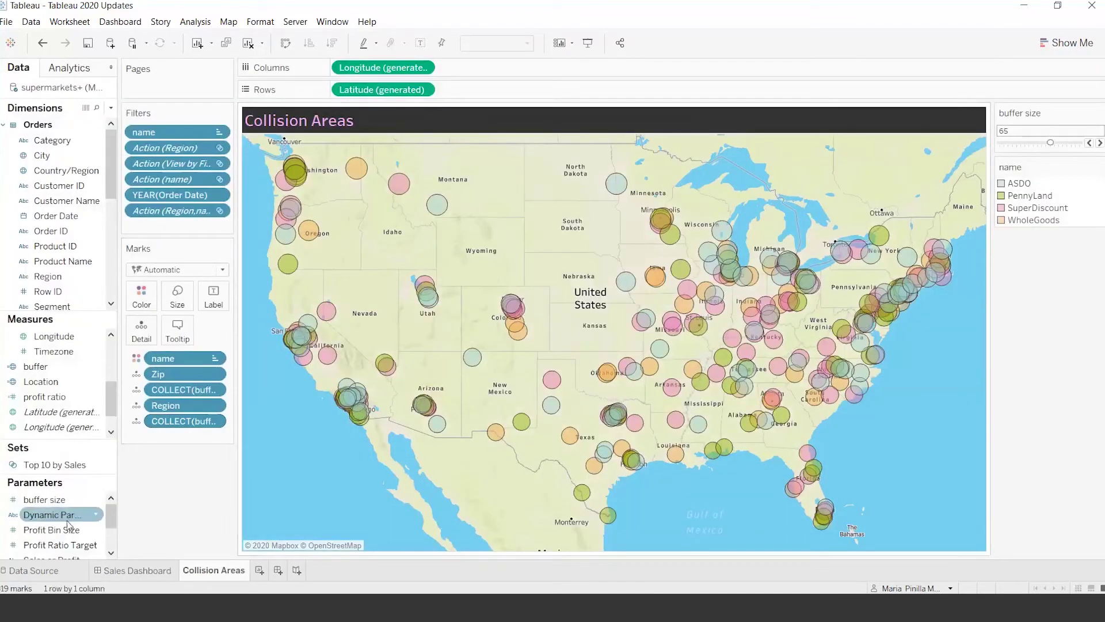
pyautogui.click(61, 502)
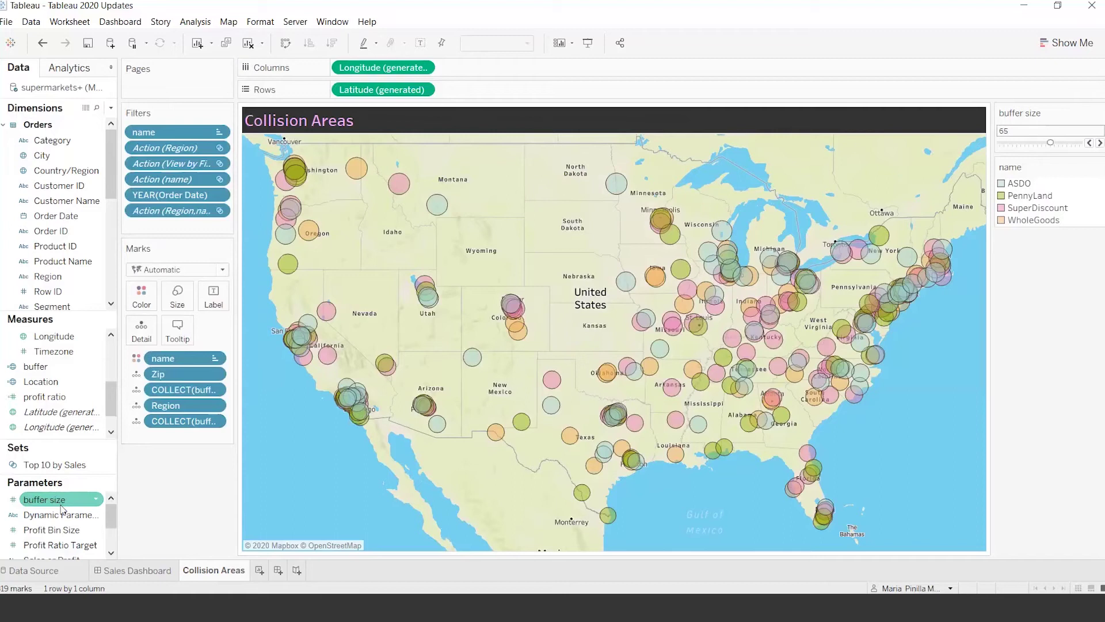
pyautogui.rightClick(62, 508)
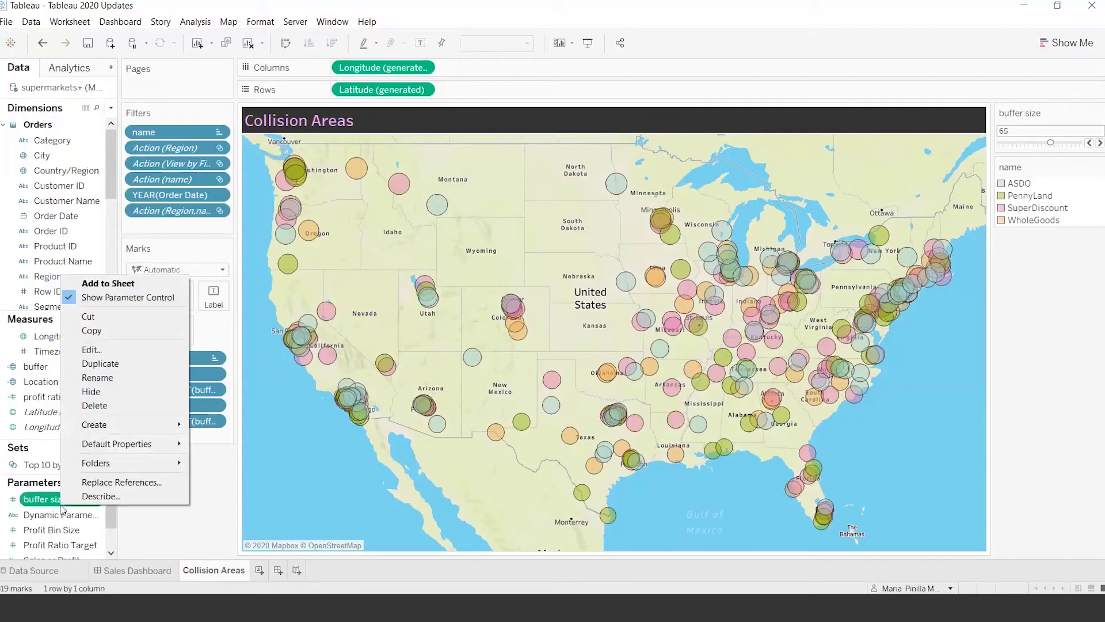
pyautogui.click(87, 347)
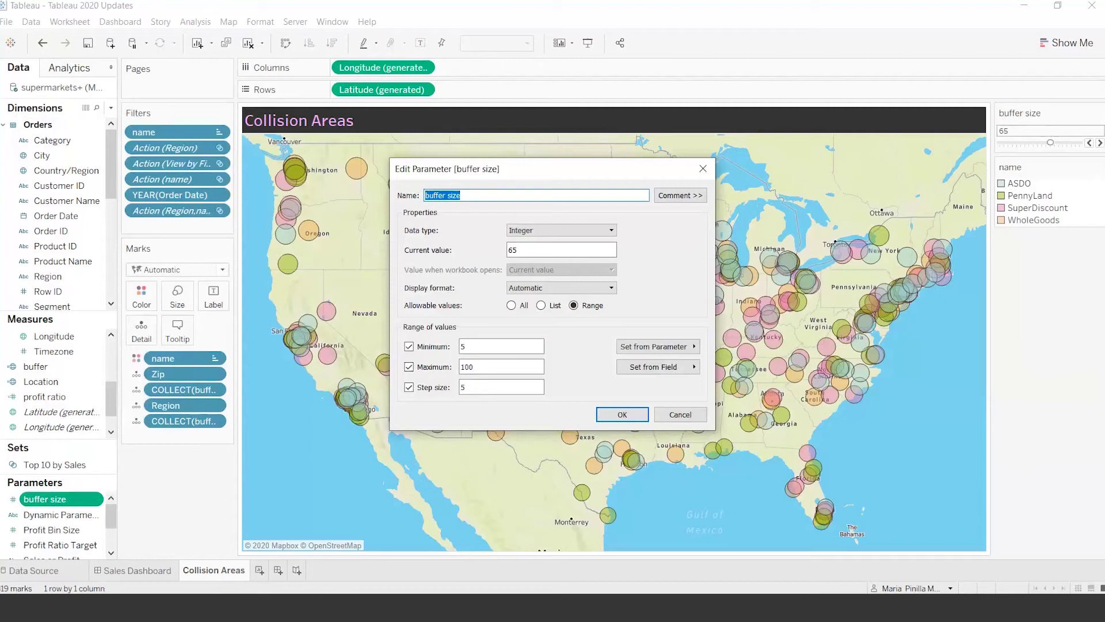
# Close the parameter and inspect the buffer formula BUFFER([Location], [buffer size], "km") without changes
pyautogui.click(703, 168)
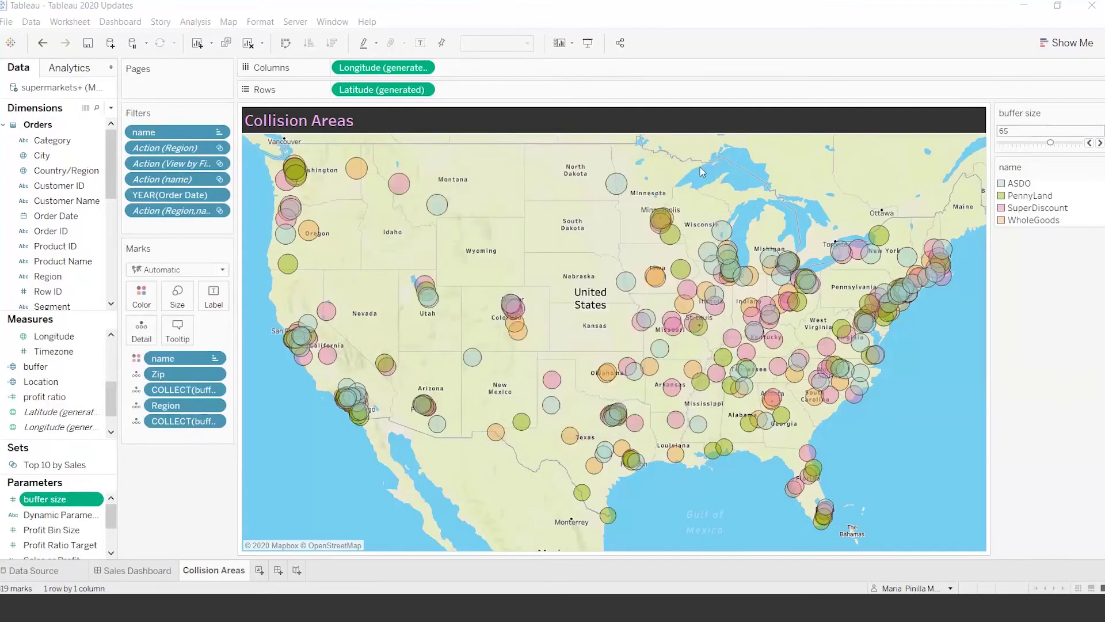
pyautogui.rightClick(68, 367)
pyautogui.click(97, 421)
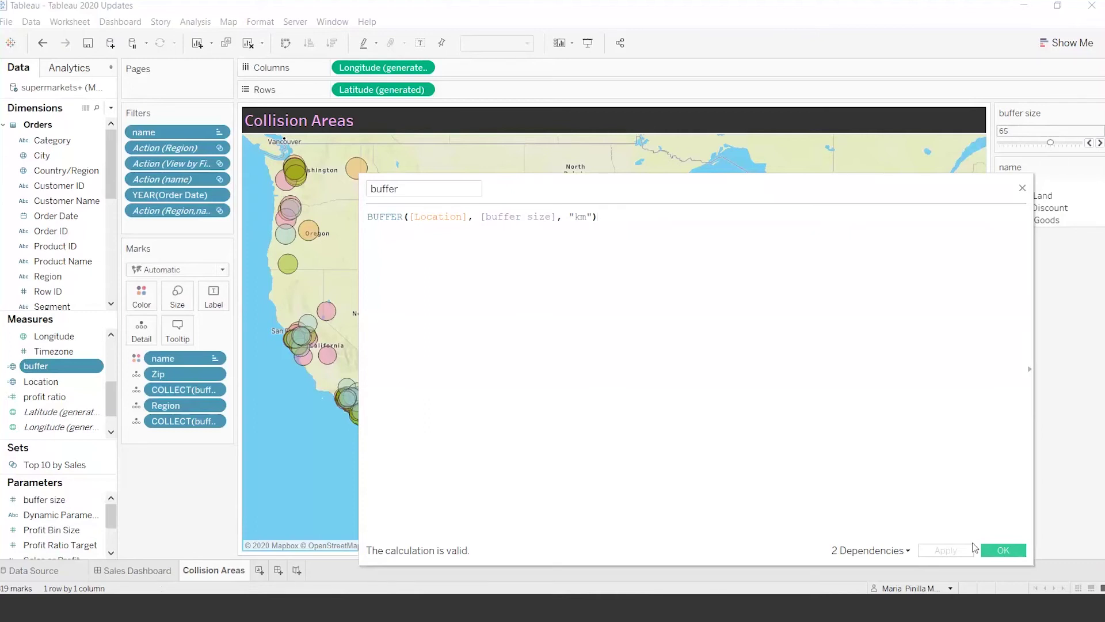
pyautogui.click(1017, 553)
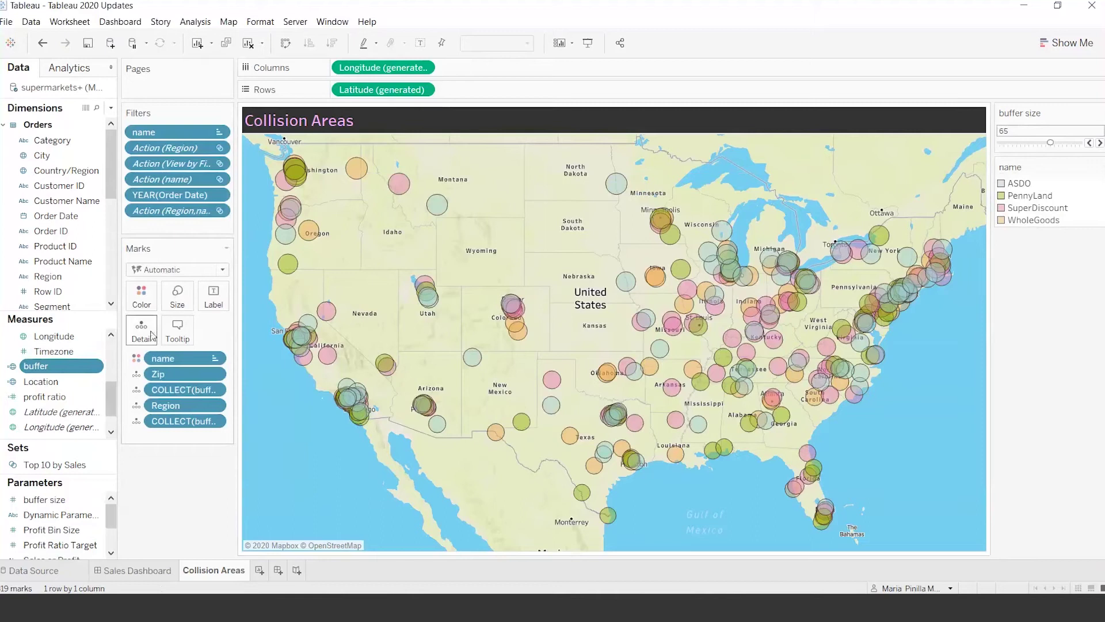
pyautogui.moveTo(822, 514)
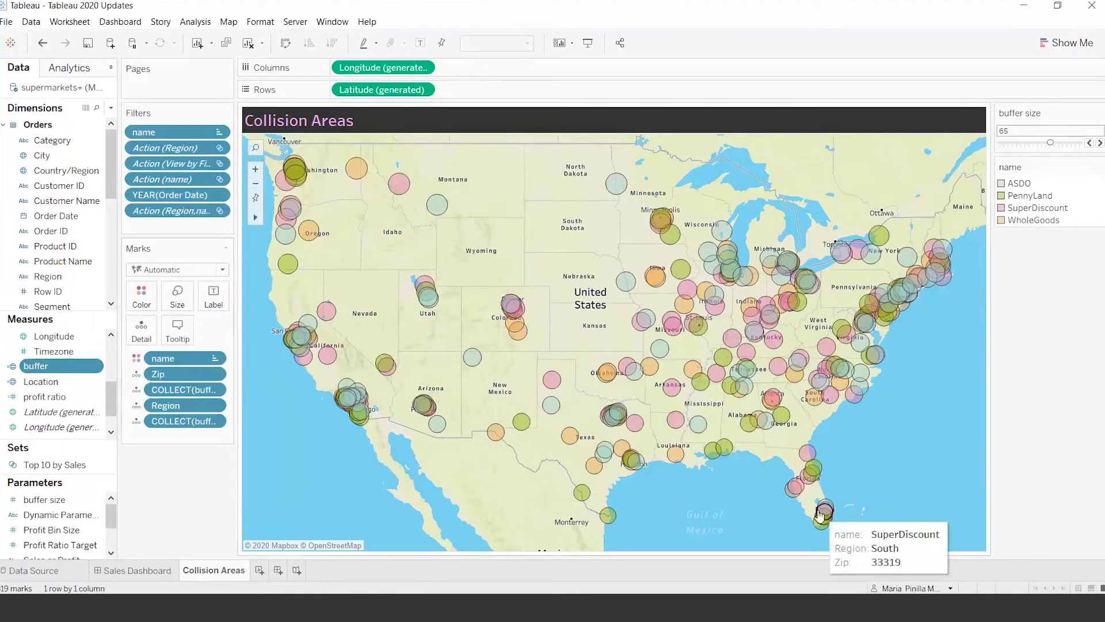
# Filter the Sales Dashboard to the West region, putting PennyLand first in Profit Ratio at 17.4%
pyautogui.click(130, 569)
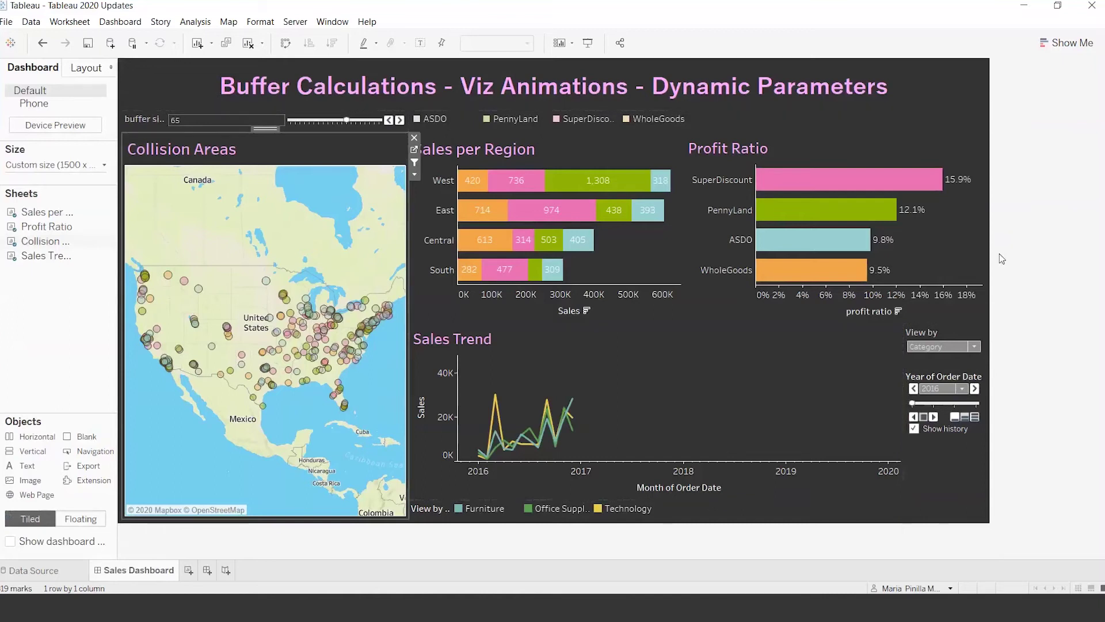
pyautogui.click(1013, 243)
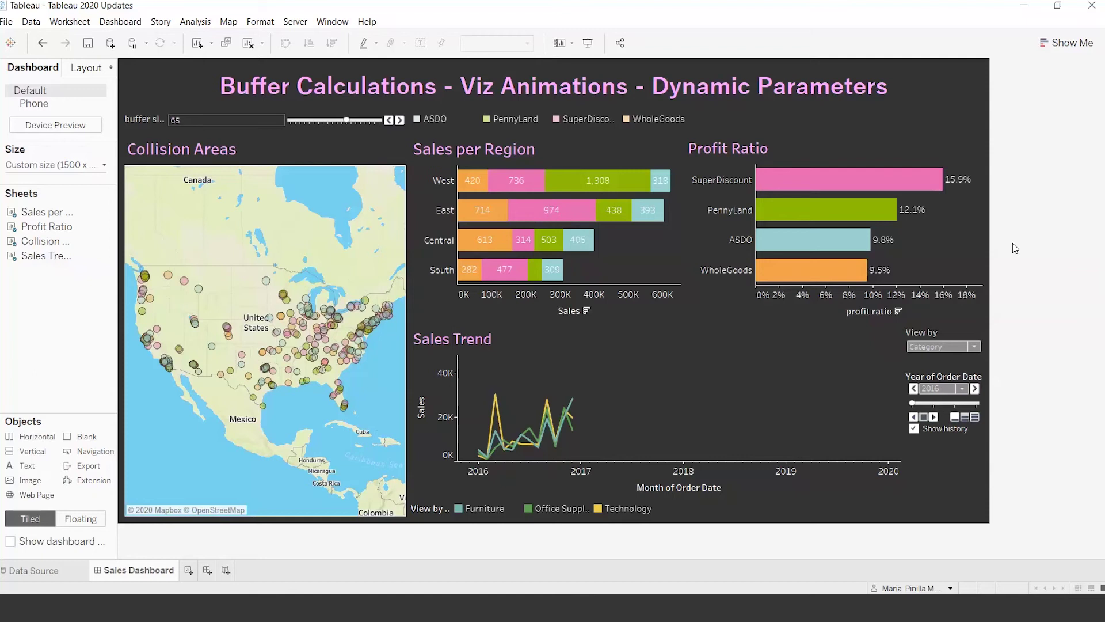
pyautogui.click(441, 183)
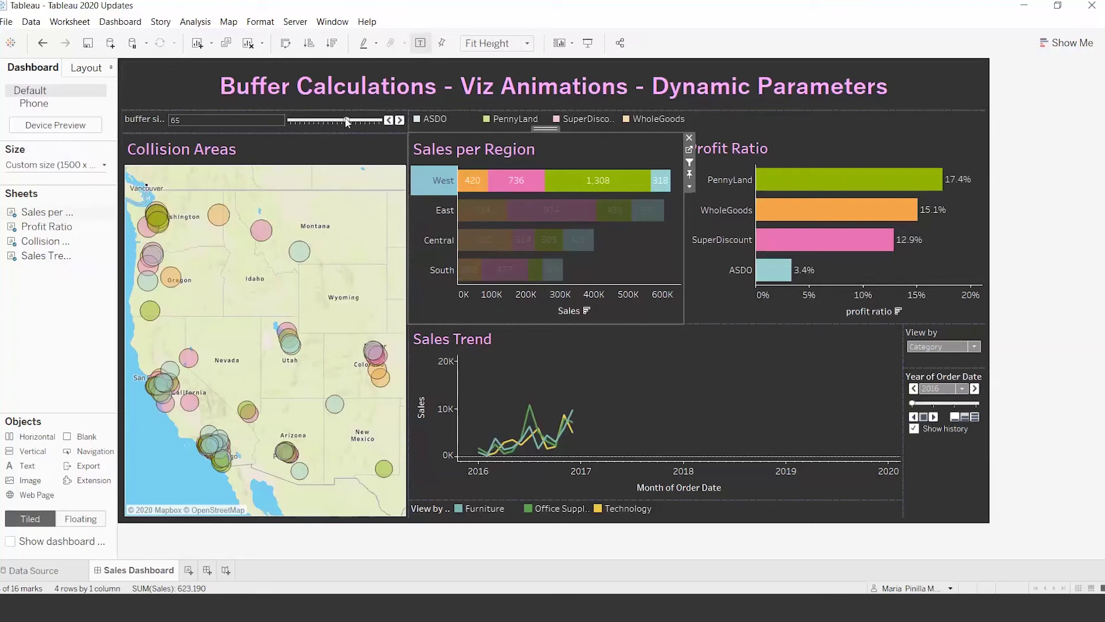
# Lower the buffer size to 20 and zoom the map in on Los Angeles and San Diego
pyautogui.moveTo(347, 121); pyautogui.dragTo(337, 122)
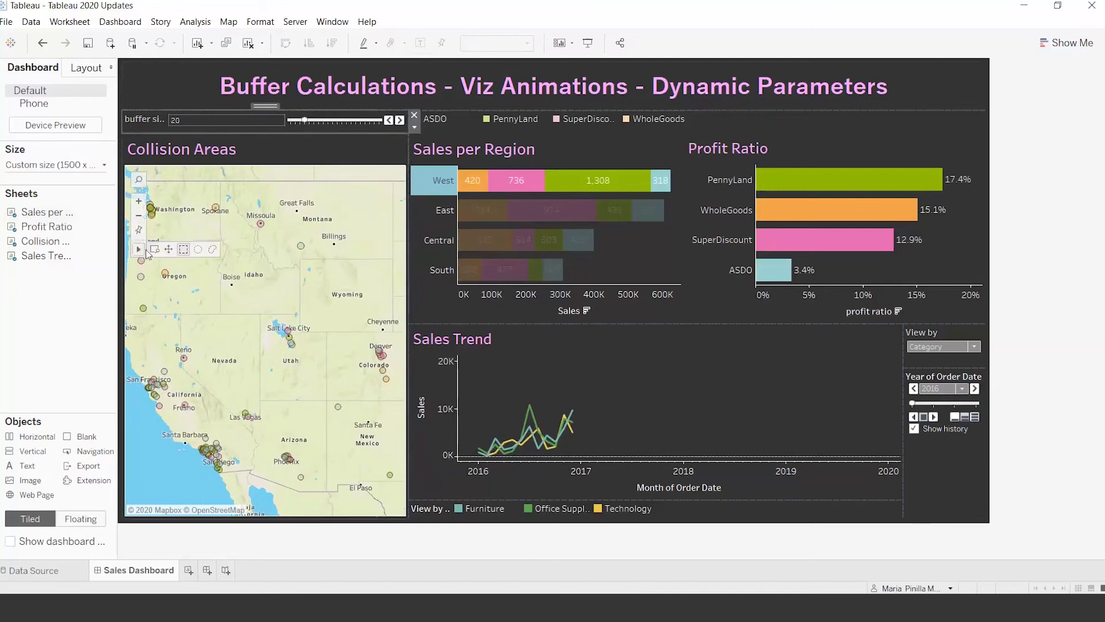
pyautogui.click(168, 249)
pyautogui.moveTo(173, 392); pyautogui.dragTo(222, 314)
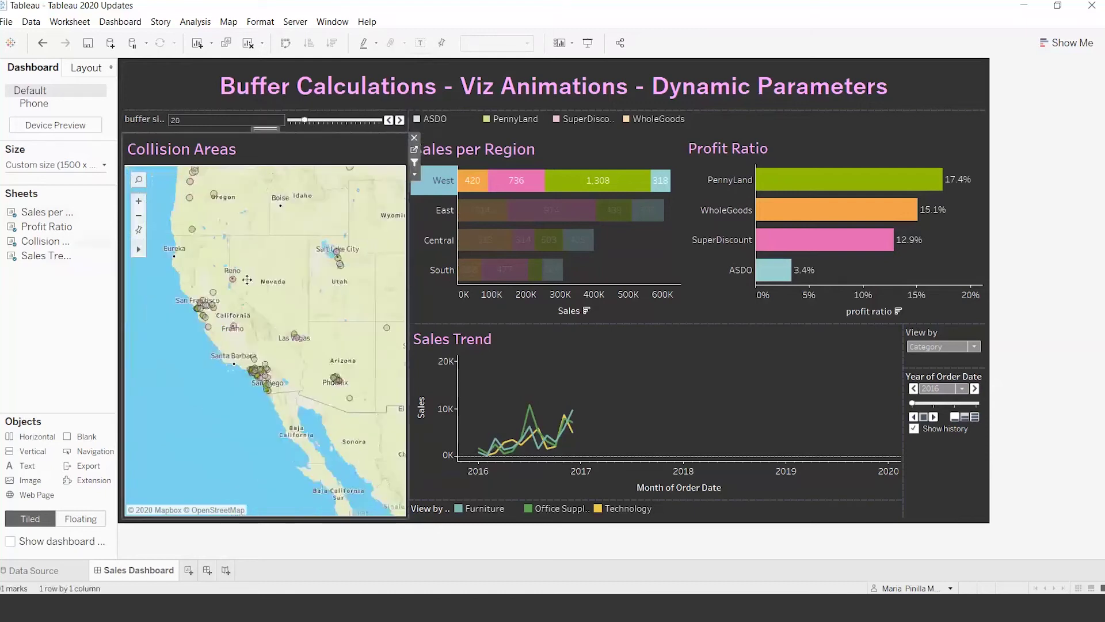
pyautogui.click(139, 202)
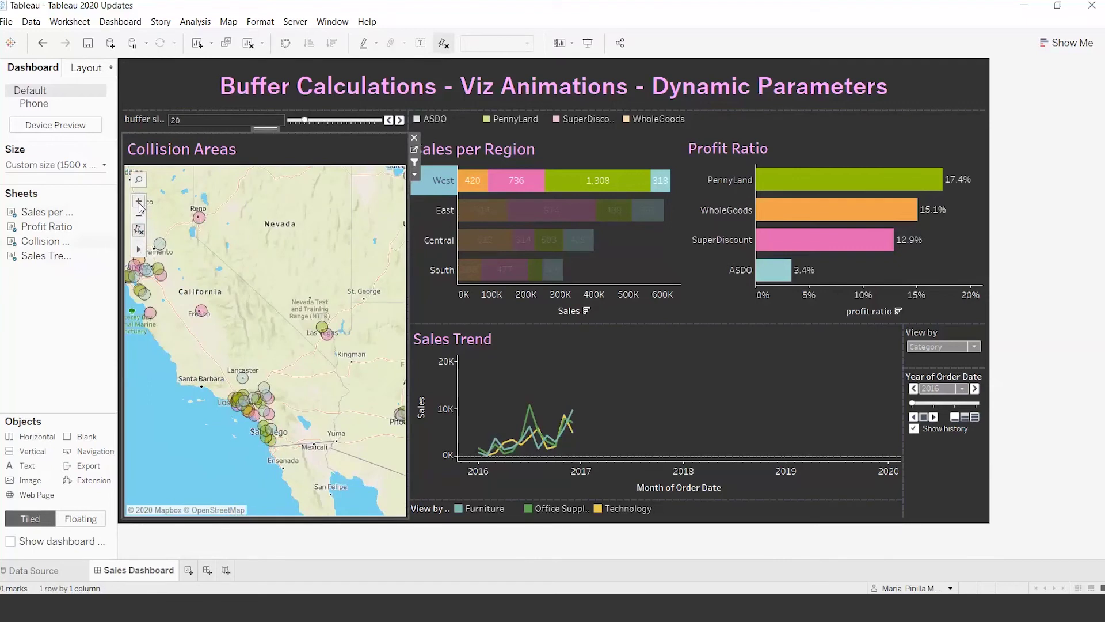
pyautogui.click(139, 202)
pyautogui.click(138, 201)
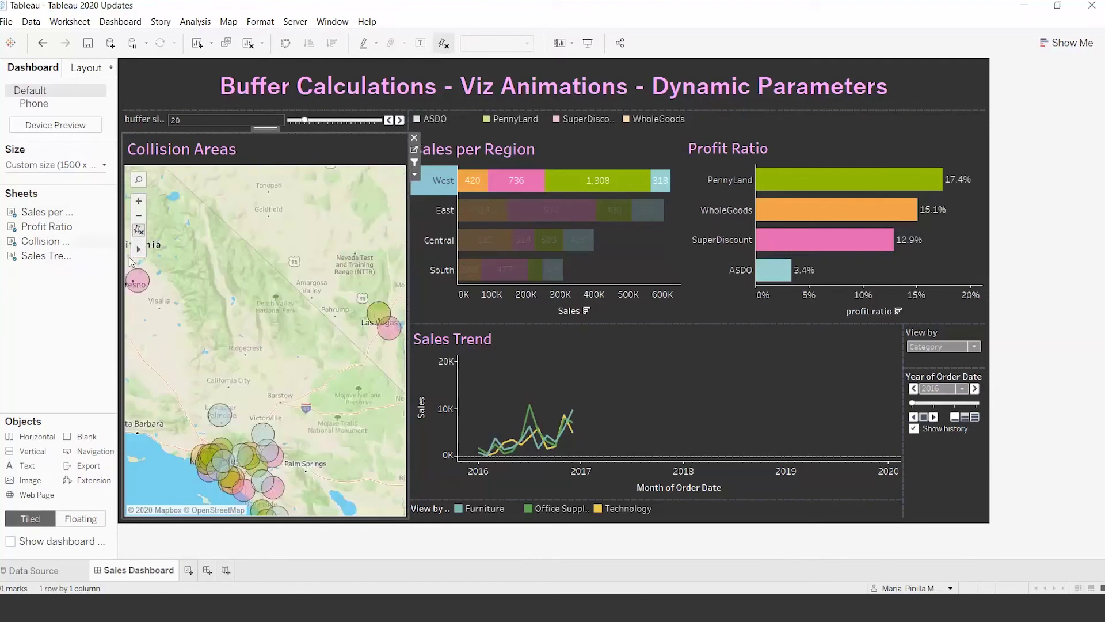
pyautogui.moveTo(241, 388); pyautogui.dragTo(283, 270)
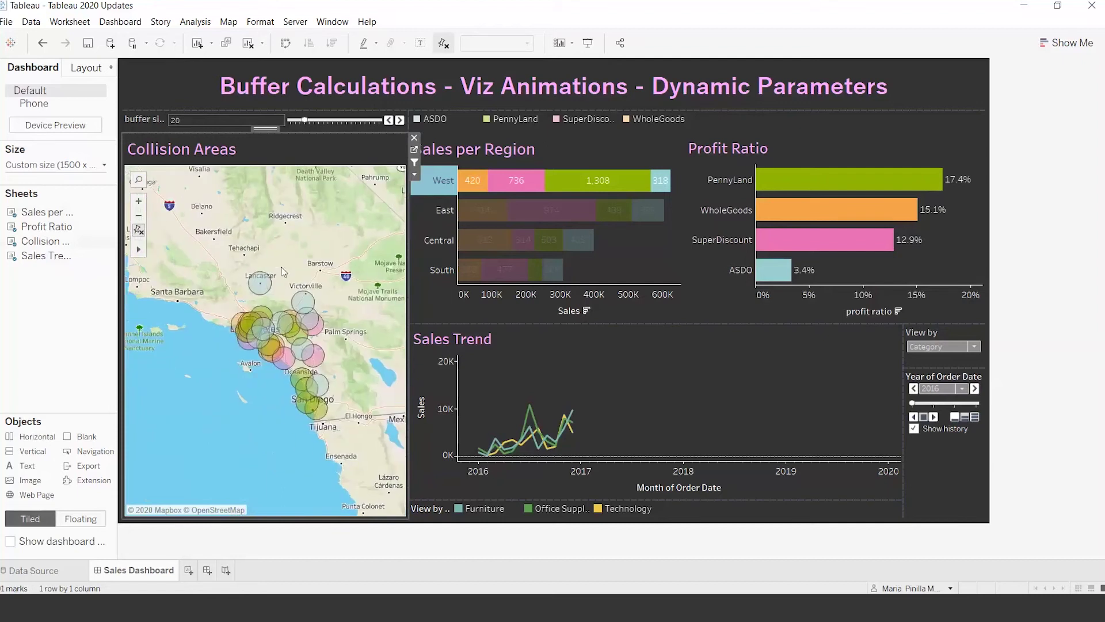
pyautogui.moveTo(139, 249)
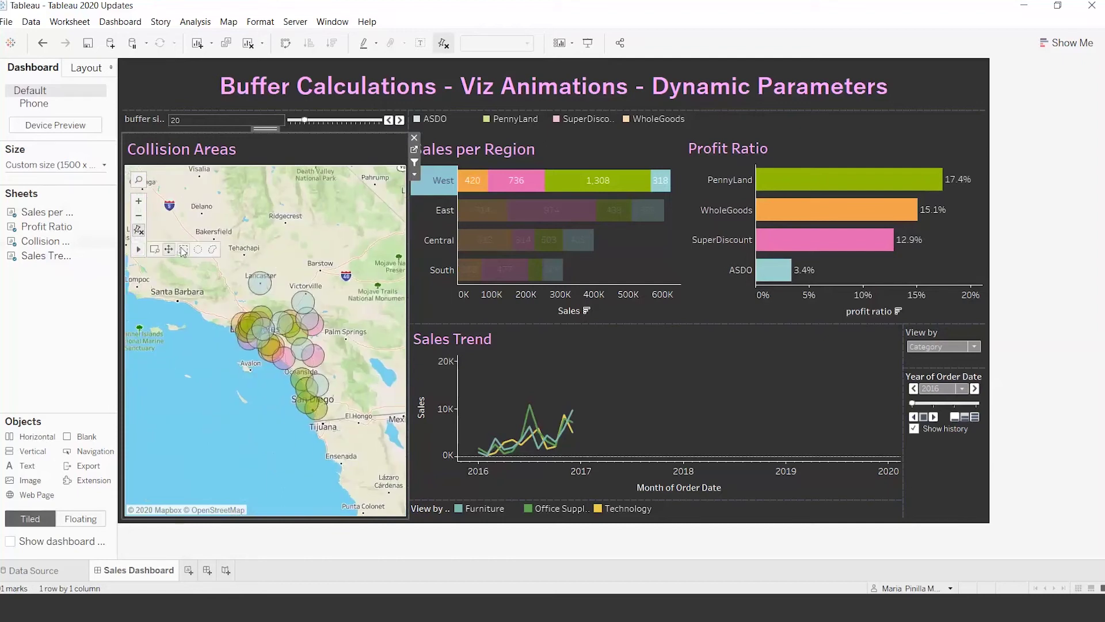
pyautogui.click(183, 250)
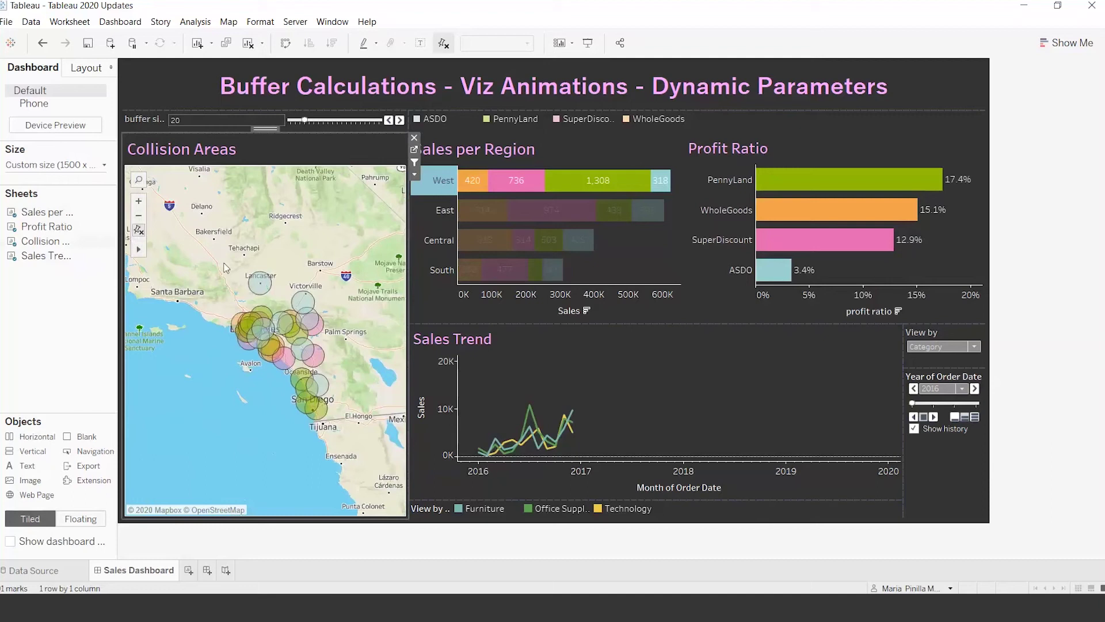
# Box-select the overlapping Los Angeles store circles, making WholeGoods lead Profit Ratio at 19.2%
pyautogui.moveTo(198, 273); pyautogui.dragTo(333, 366)
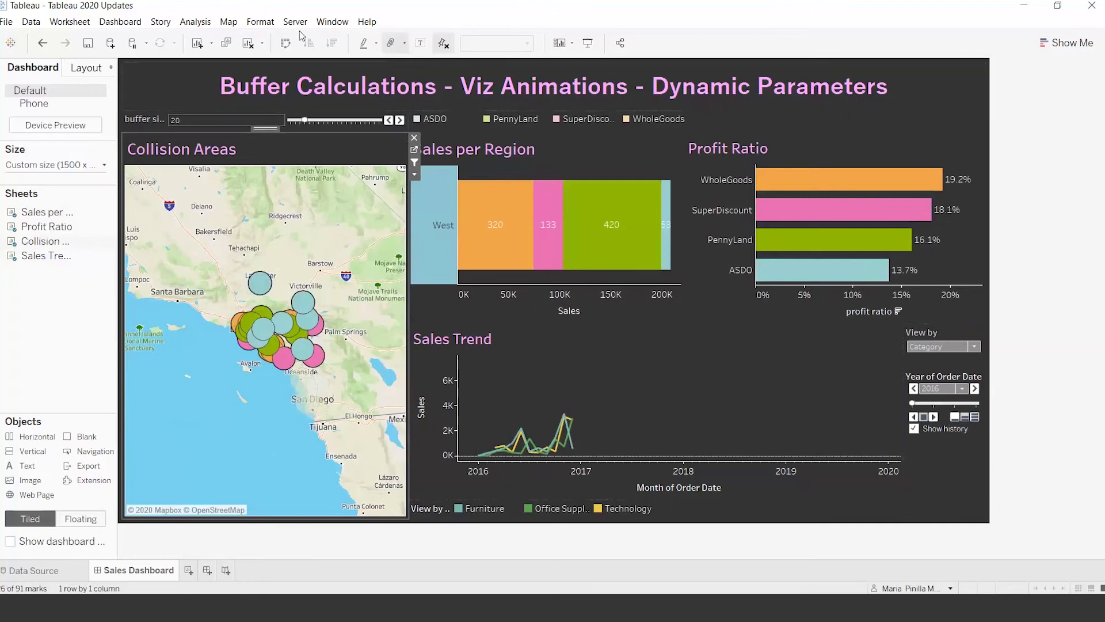
# Open Format > Animations and keep workbook animations on at 1.00 seconds, Sequential style
pyautogui.click(260, 22)
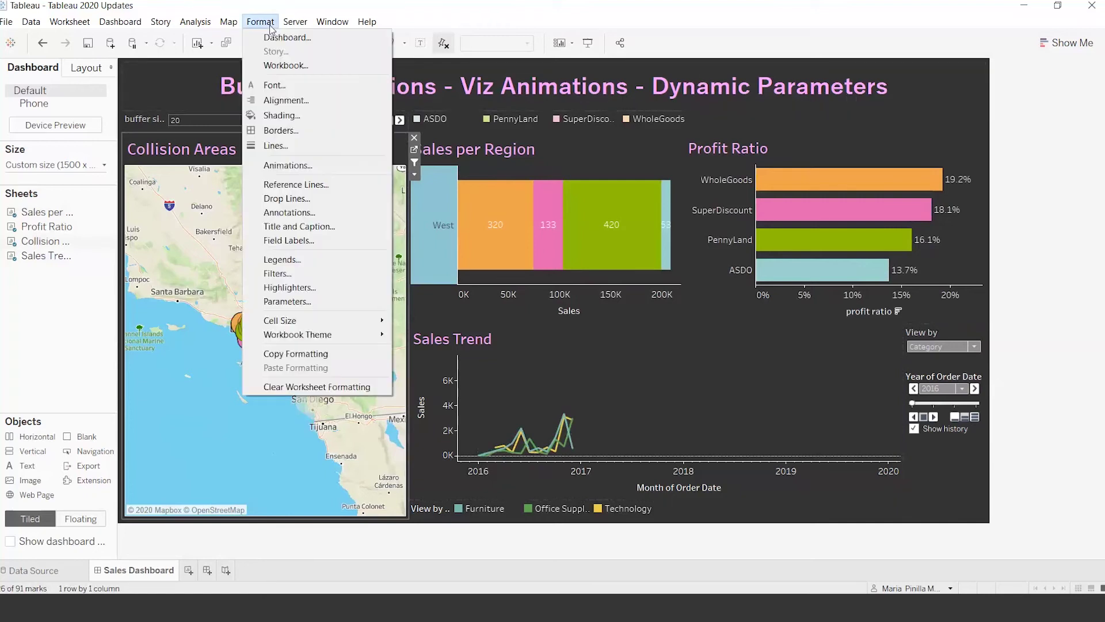
pyautogui.click(280, 168)
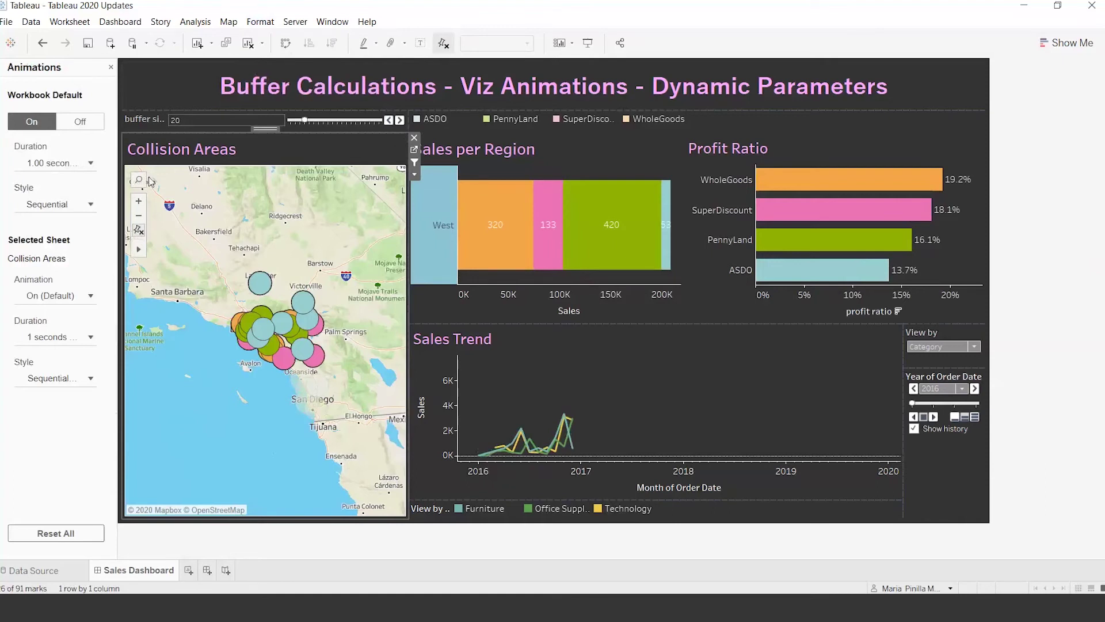
pyautogui.click(90, 205)
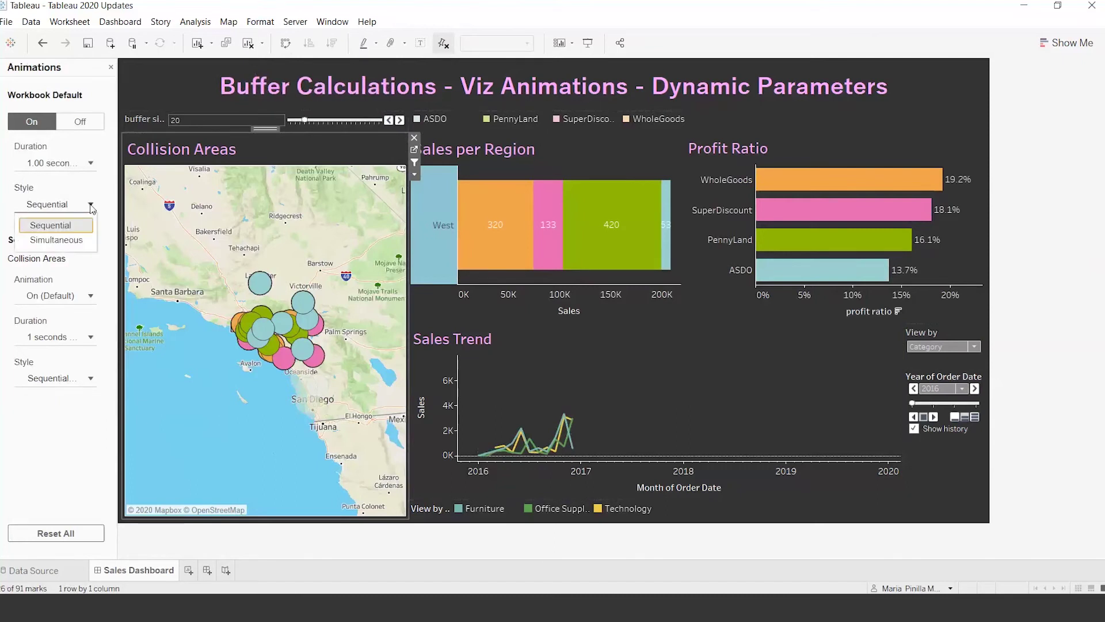
pyautogui.click(101, 267)
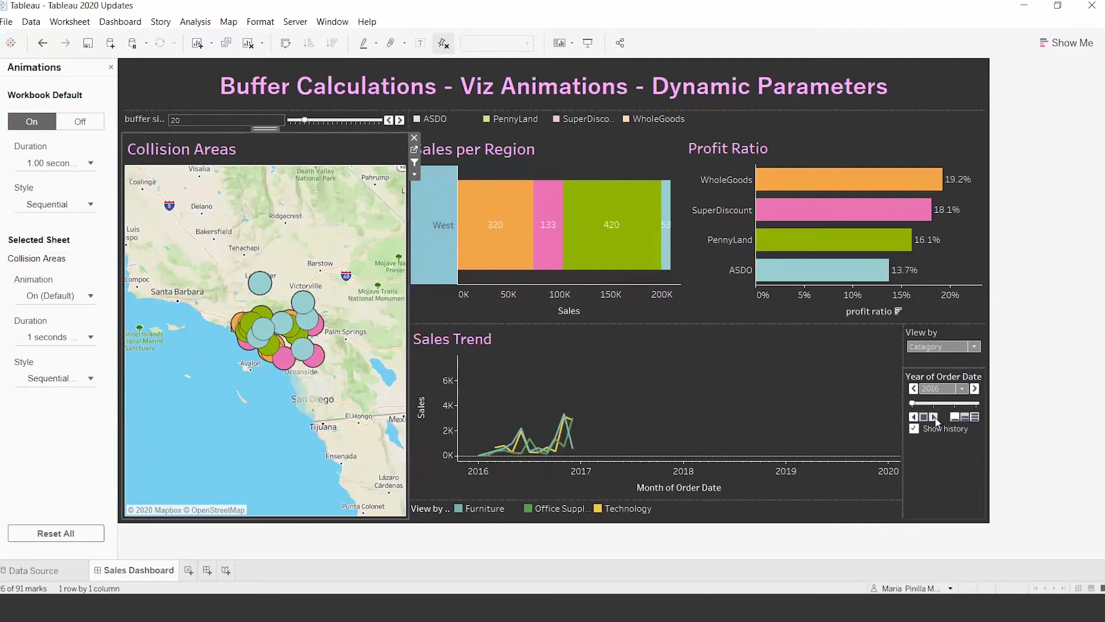
# Page the Sales Trend through 2016–2019, loop back, and stop on 2017 (Technology peak 5,650 in December)
pyautogui.click(935, 419)
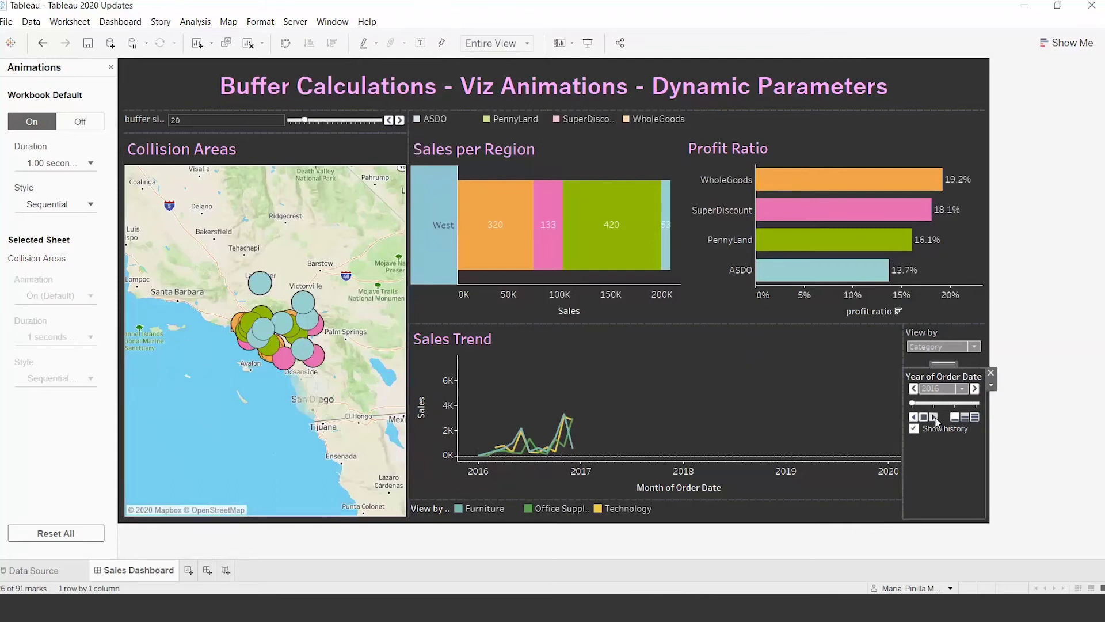
pyautogui.click(935, 419)
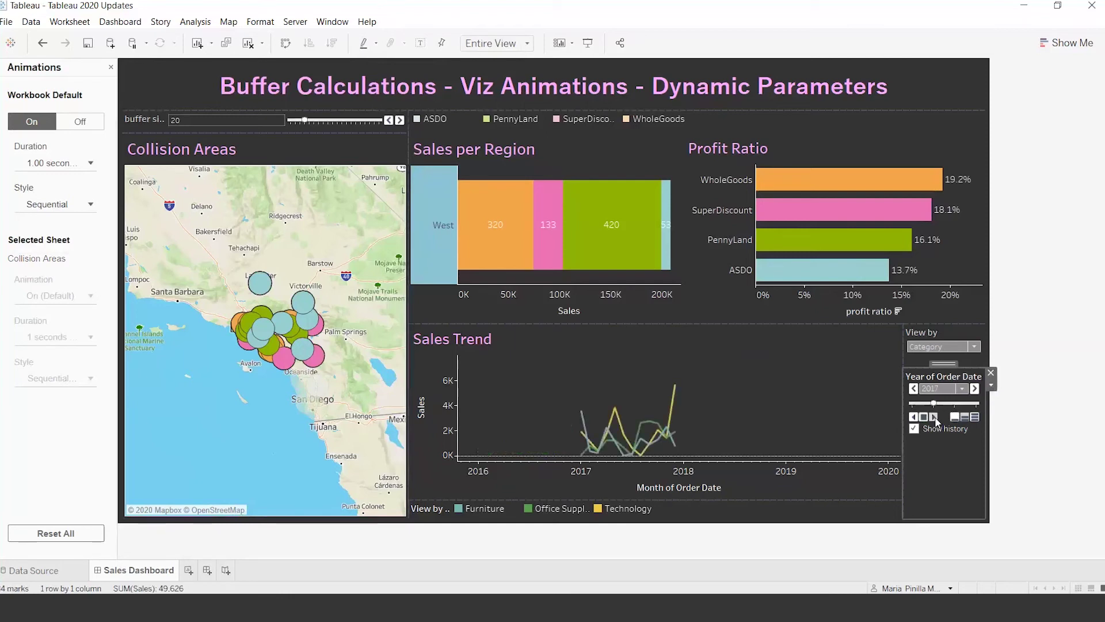
pyautogui.click(936, 420)
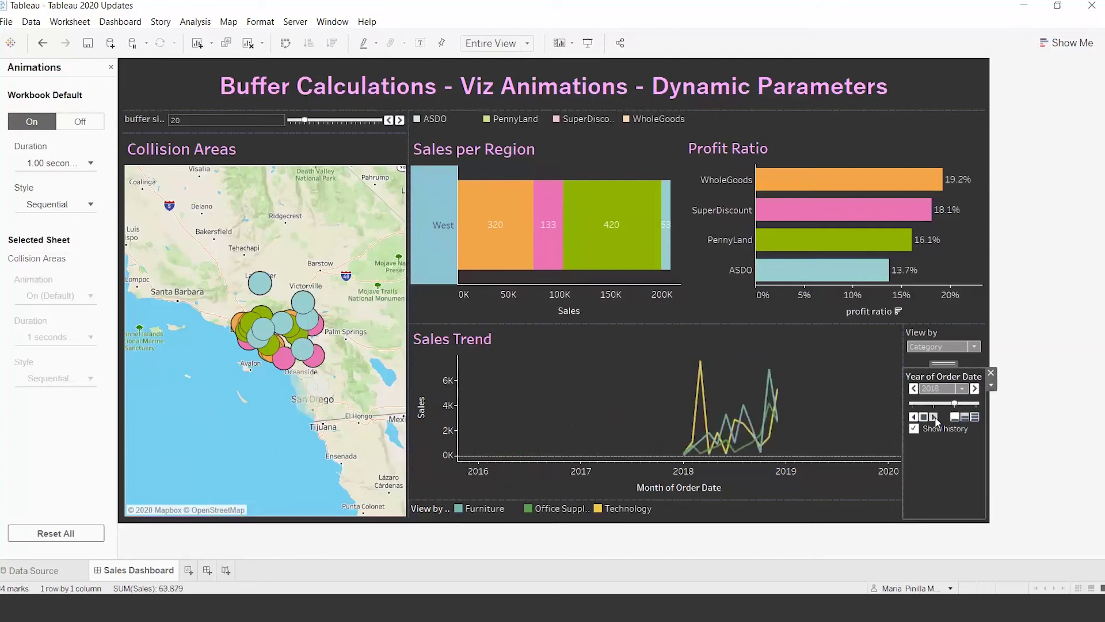
pyautogui.click(935, 419)
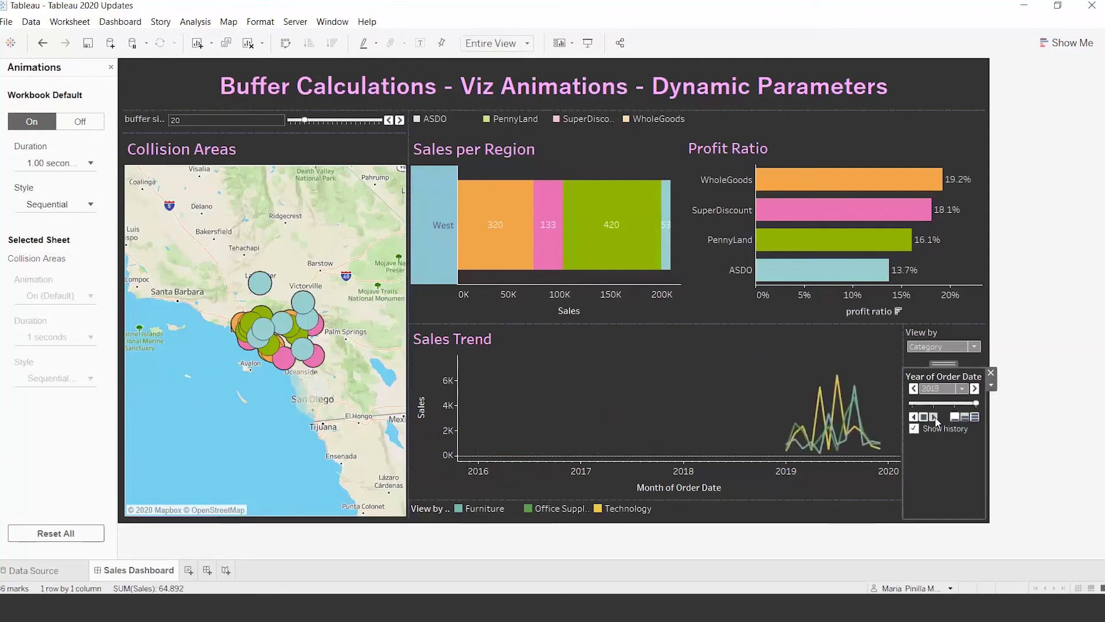
pyautogui.click(935, 420)
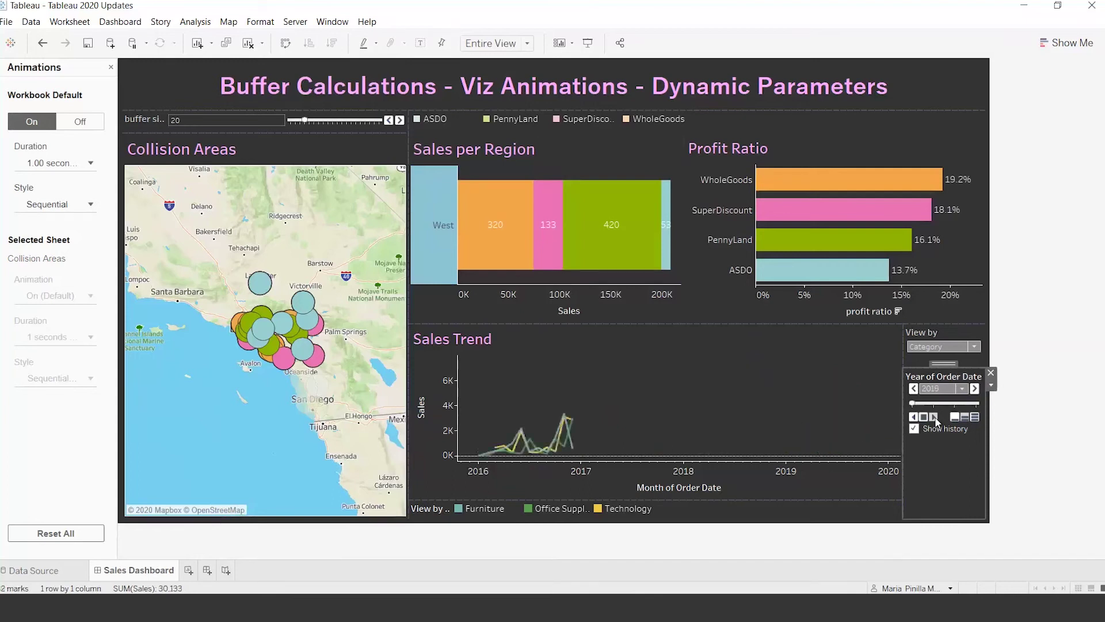
pyautogui.click(935, 419)
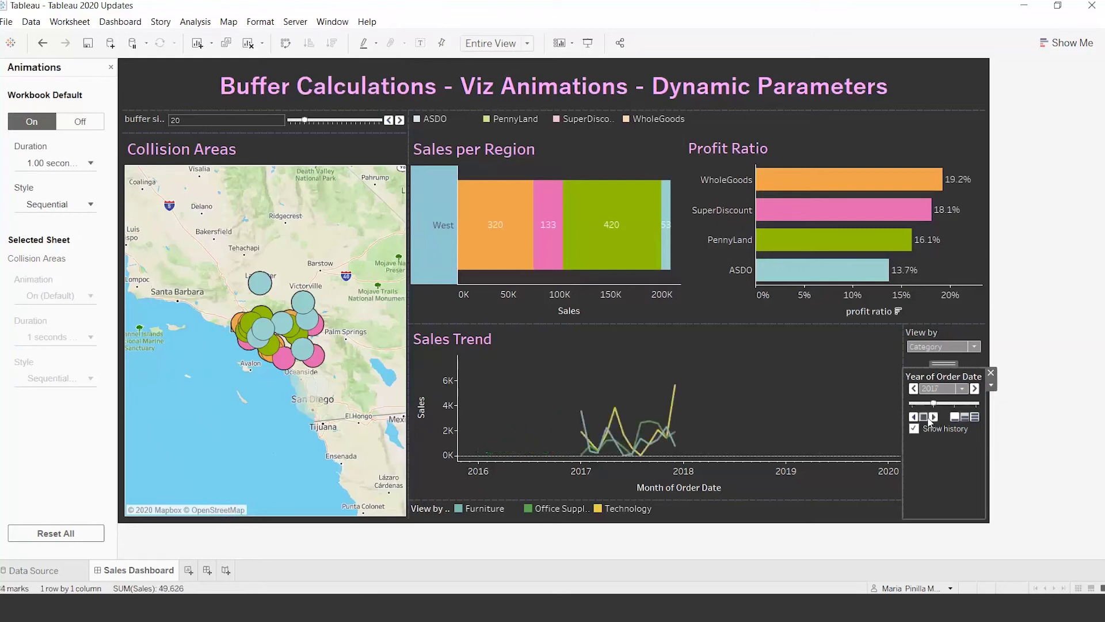
pyautogui.click(914, 428)
pyautogui.moveTo(676, 396)
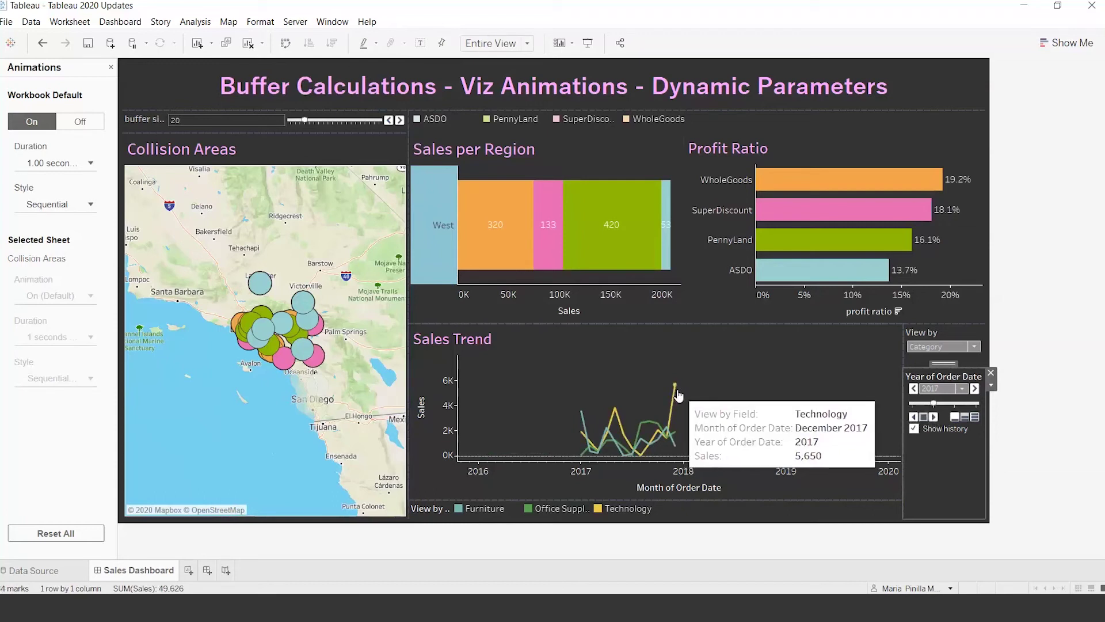
# Filter the dashboard by the December 2017 Technology point, then deselect it to clear the filter
pyautogui.click(676, 392)
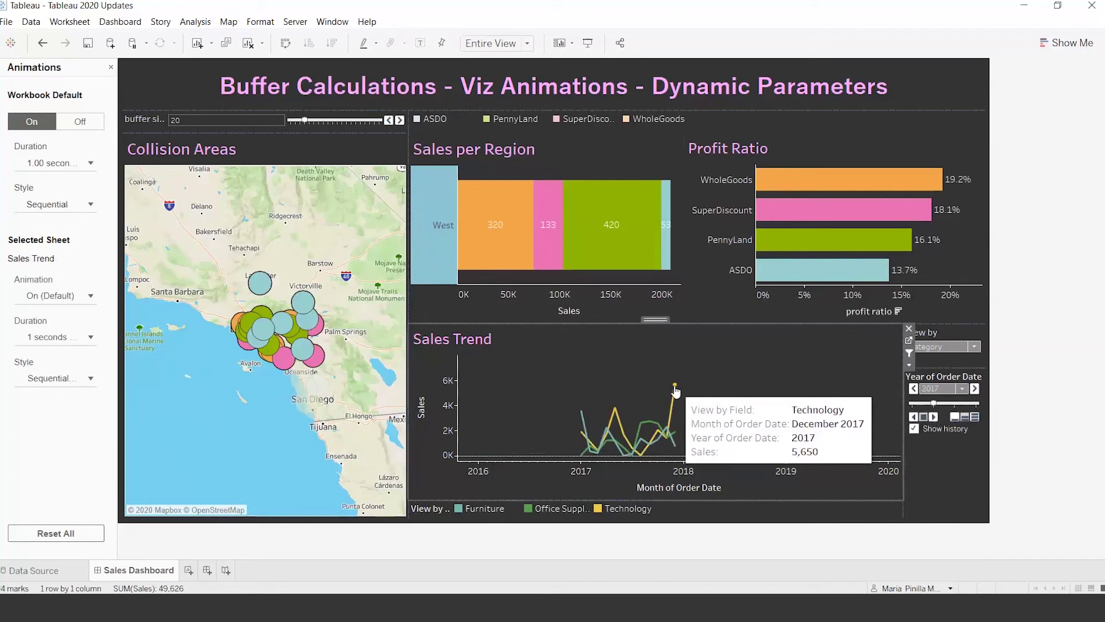
pyautogui.click(675, 386)
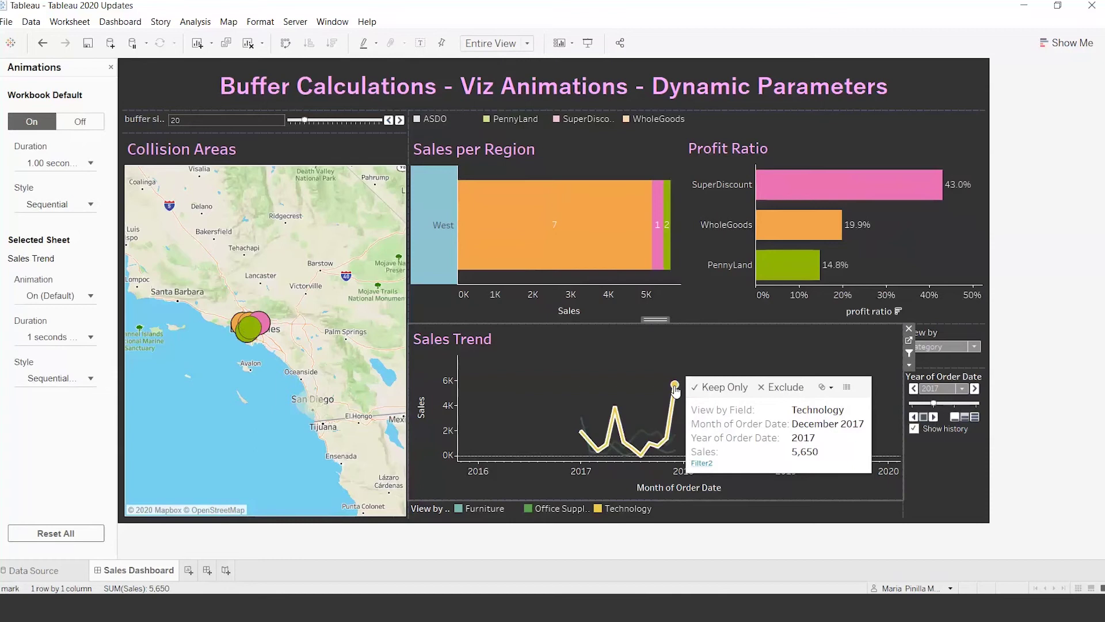
pyautogui.click(968, 463)
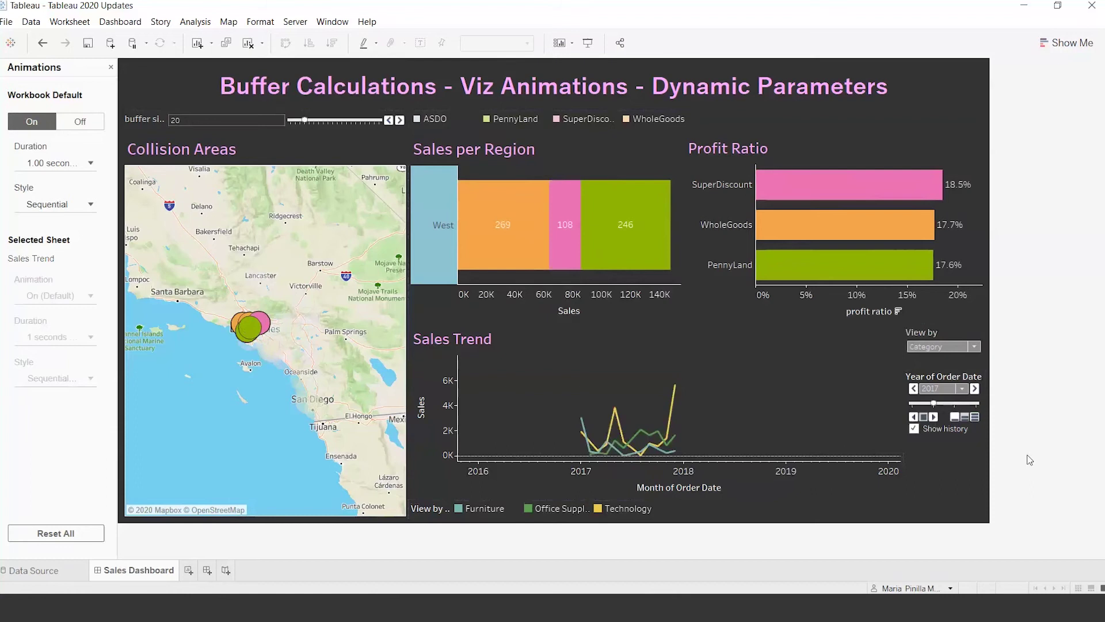
# Copy all January 2020 rows from the jan.xlsx workbook
pyautogui.hotkey('alt', 'Tab')
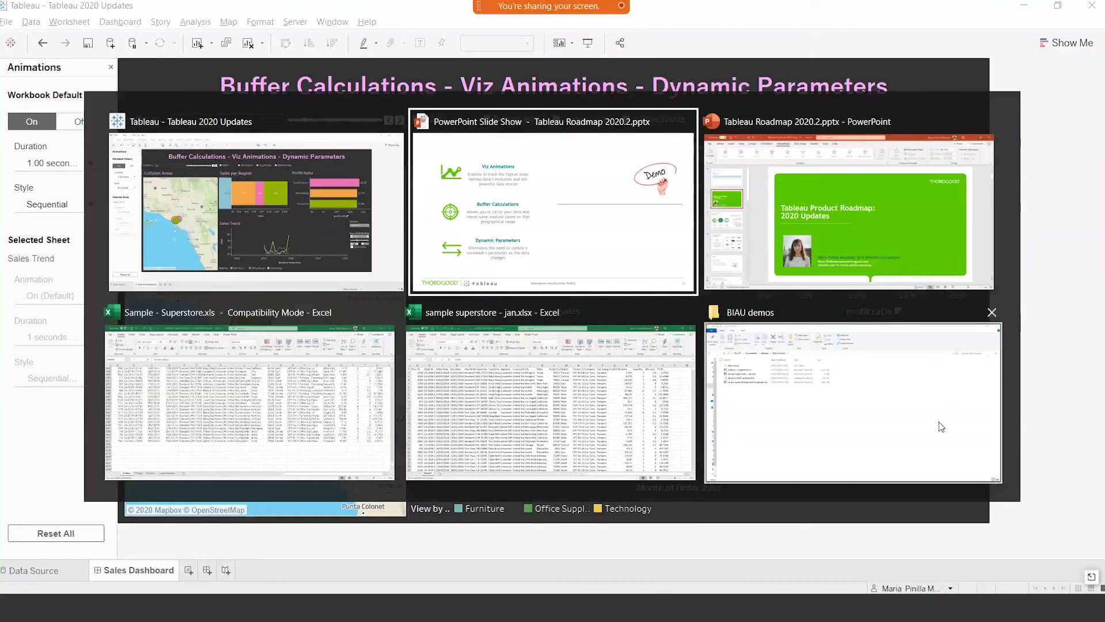
pyautogui.click(528, 368)
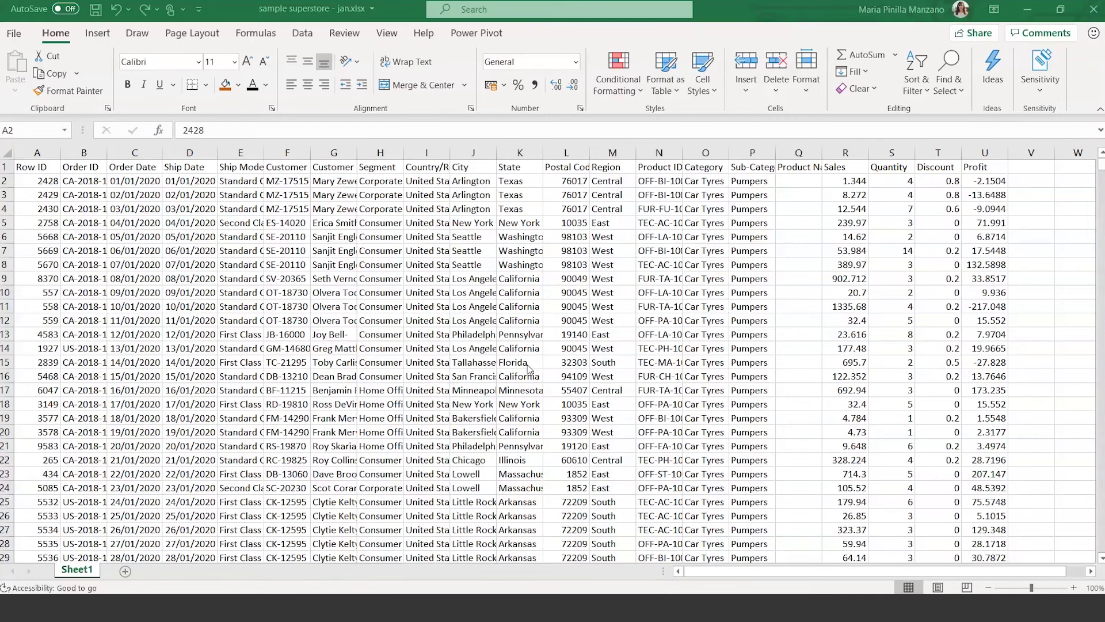
pyautogui.hotkey('ctrl', 'a')
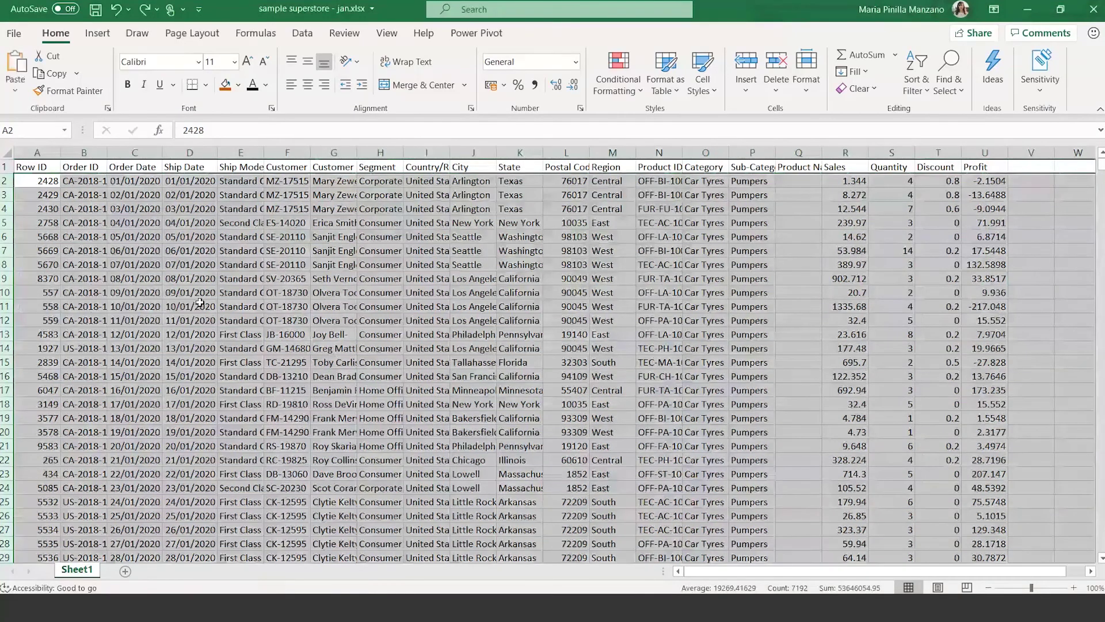
pyautogui.hotkey('ctrl', 'c')
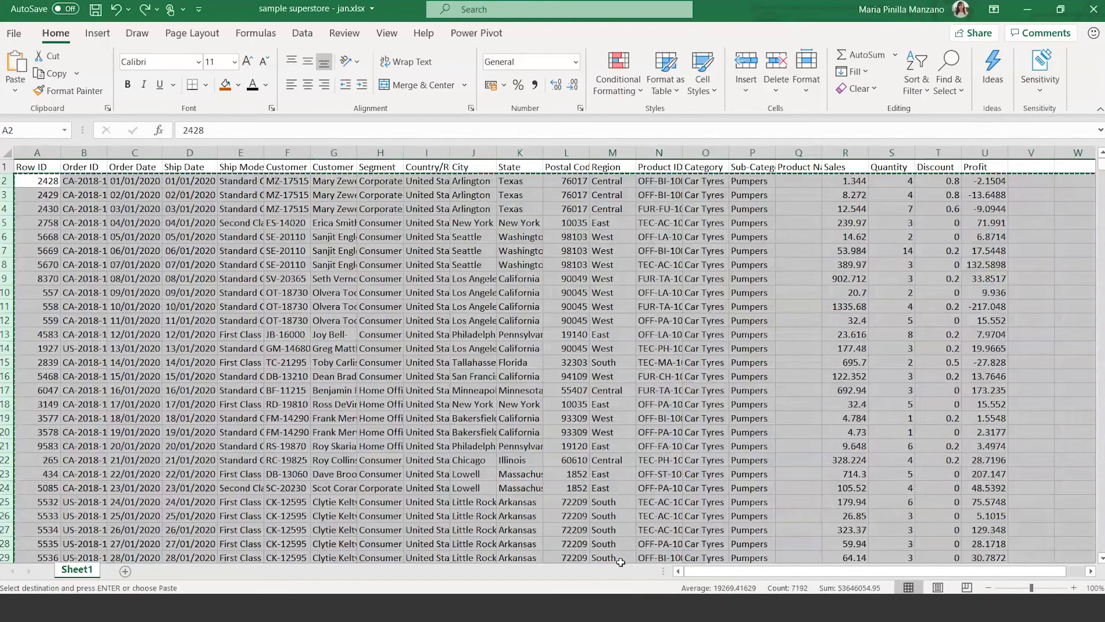
# Paste the rows at A9872 of the Orders sheet in Sample - Superstore.xls and save
pyautogui.hotkey('alt', 'Tab')
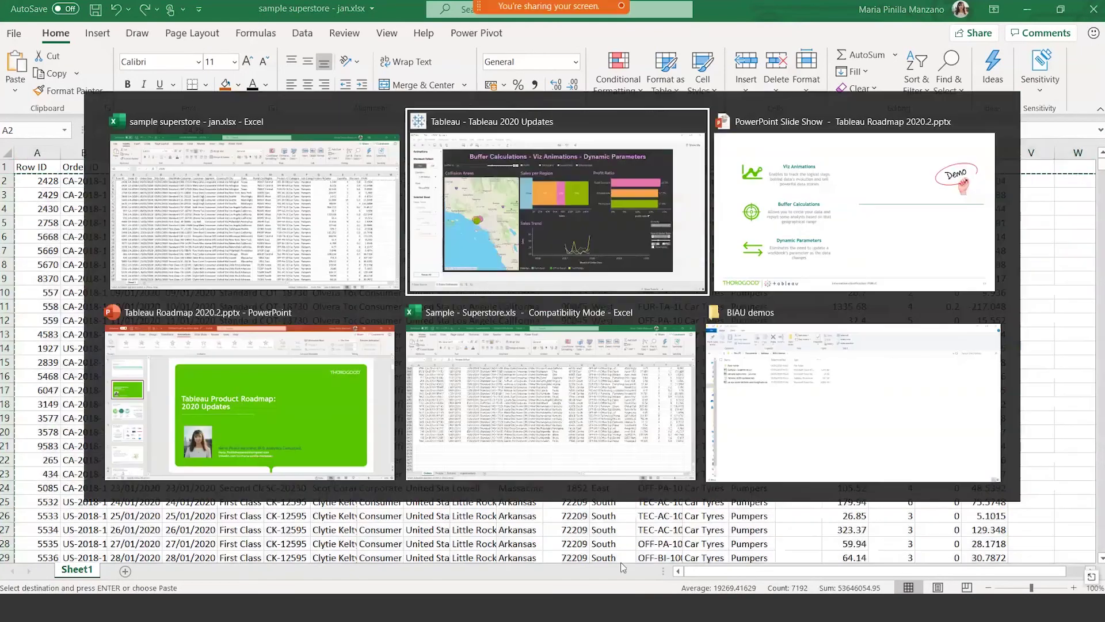
pyautogui.click(537, 364)
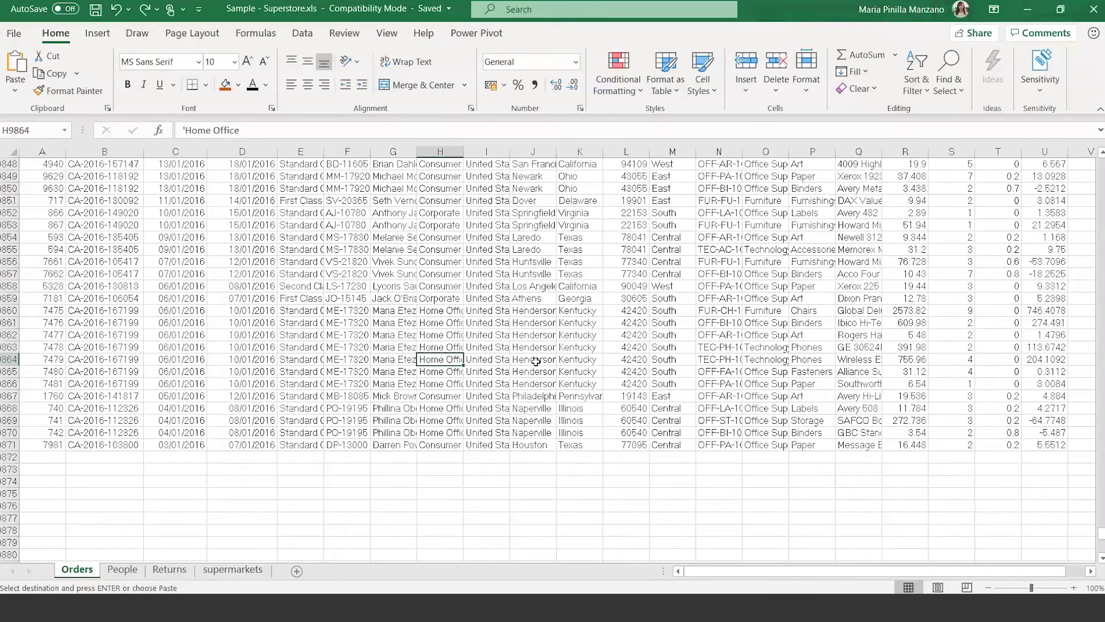
pyautogui.click(50, 458)
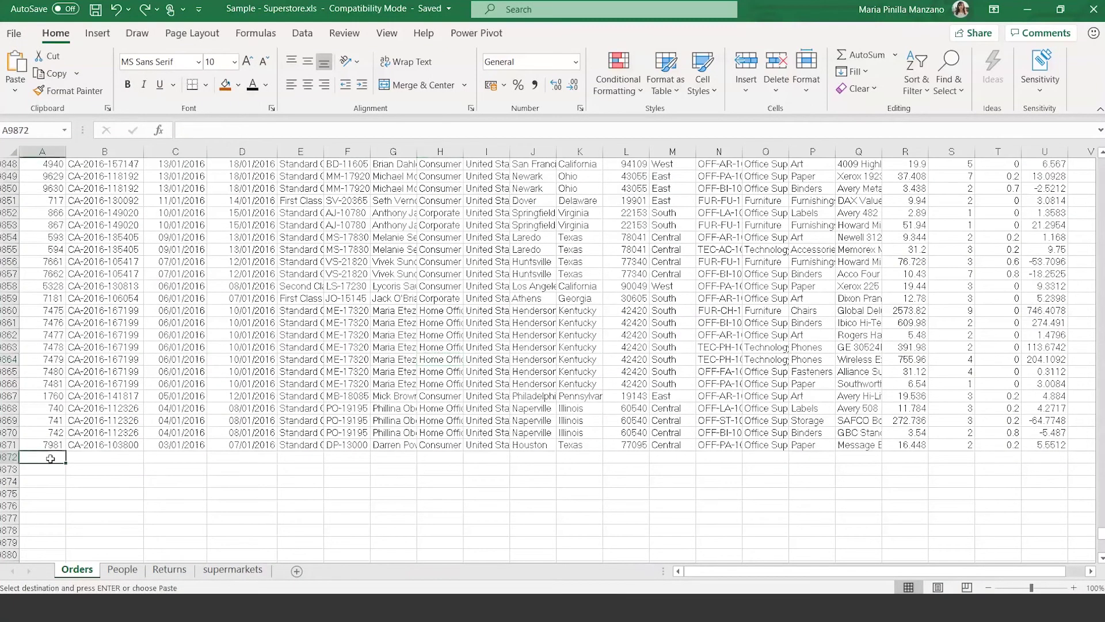
pyautogui.hotkey('ctrl', 'v')
pyautogui.click(484, 347)
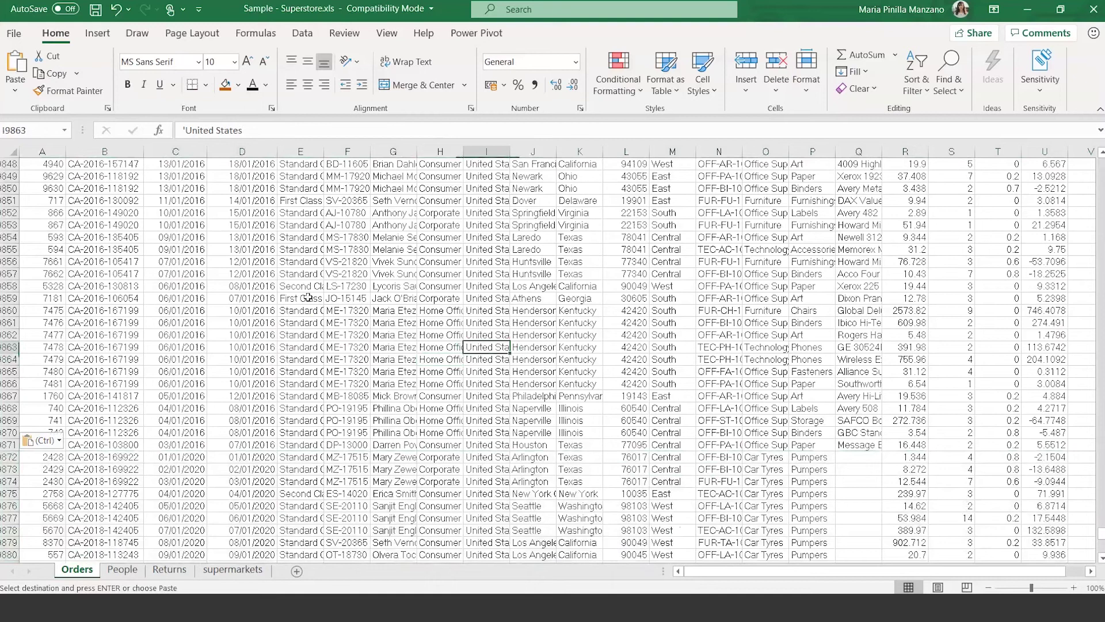
pyautogui.click(95, 8)
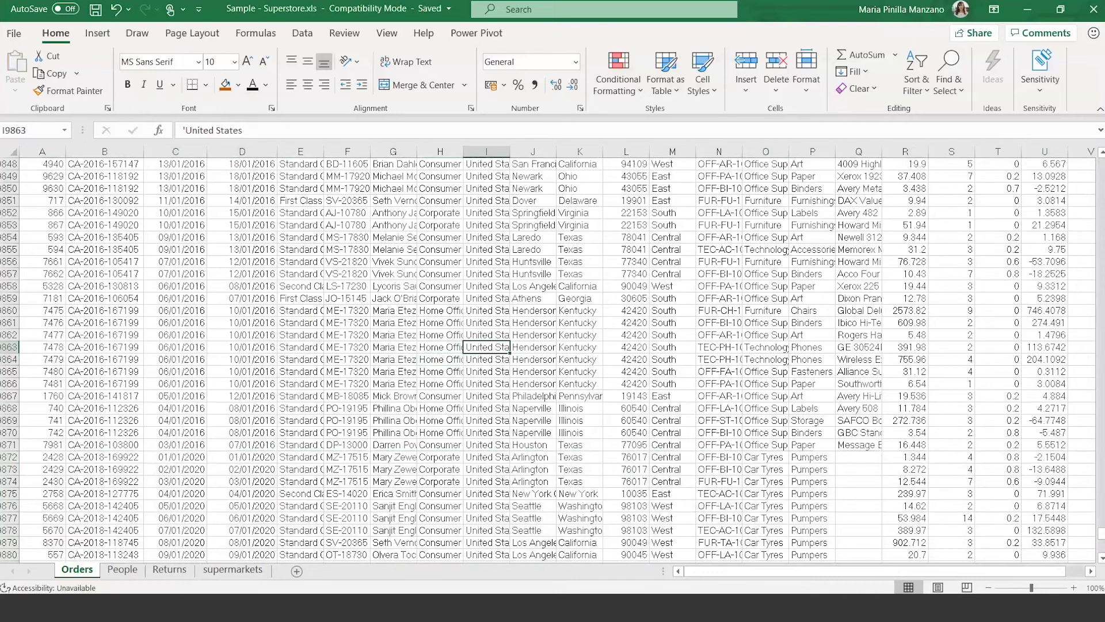
# Reopen Tableau 2020 Updates.twb from the BIAU demos folder and maximise Tableau to show Car Tyres
pyautogui.click(442, 605)
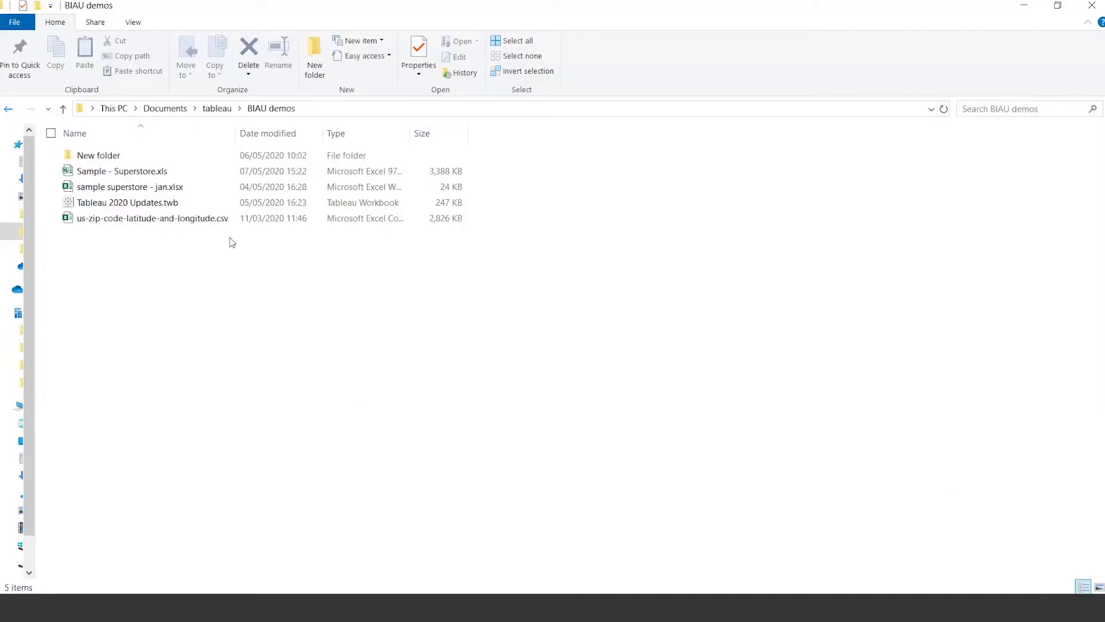
pyautogui.click(213, 209)
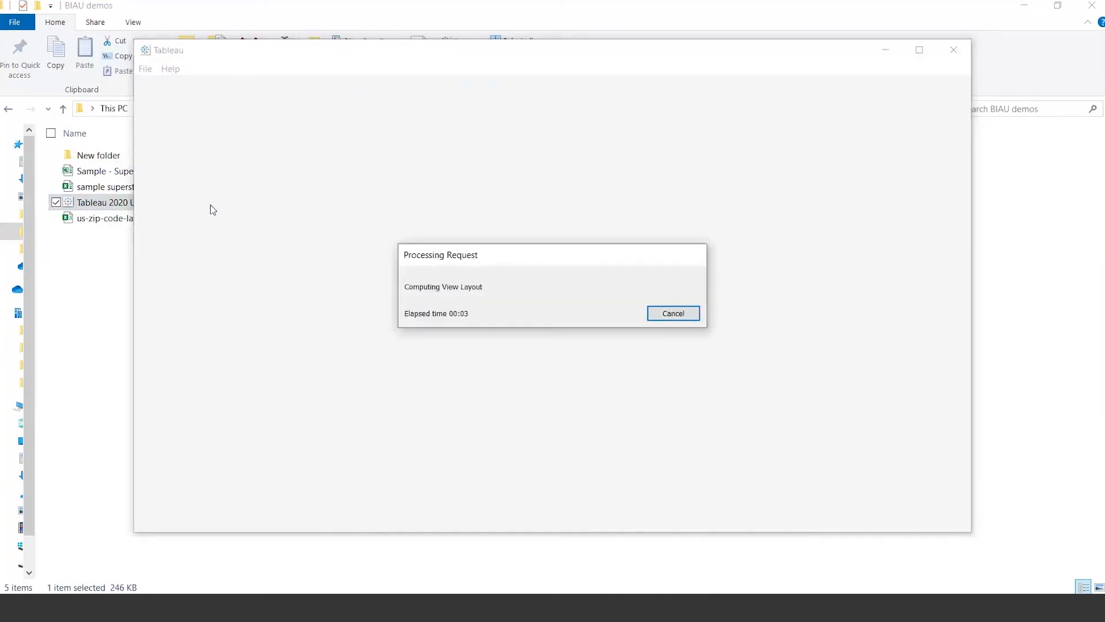
pyautogui.click(921, 51)
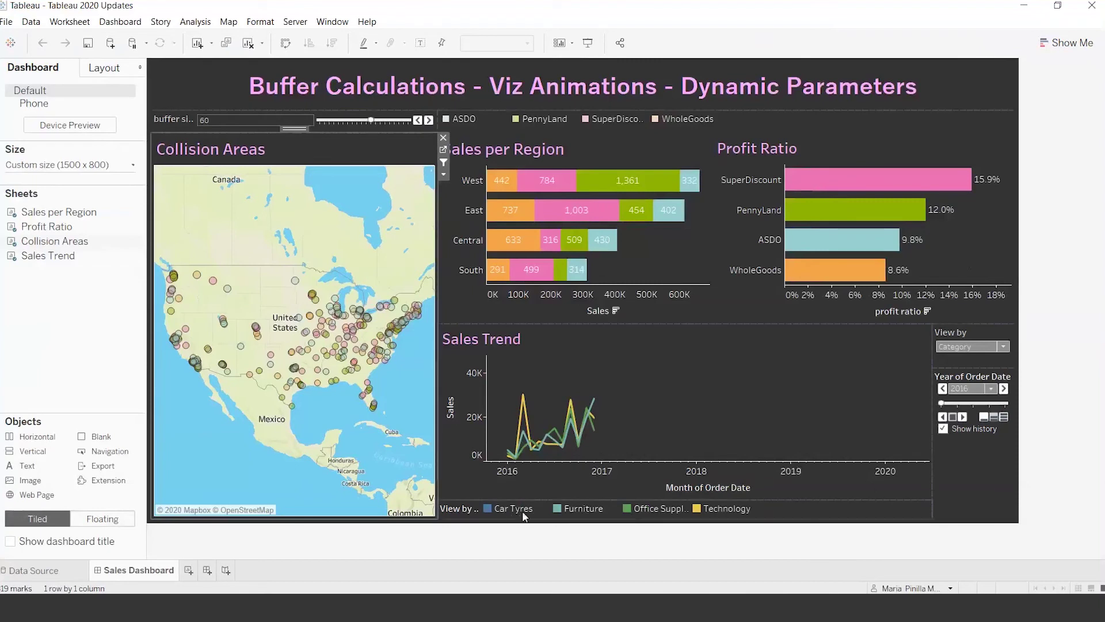
# Select the Year of Order Date pages card to advance the Sales Trend animation to 2019
pyautogui.click(968, 417)
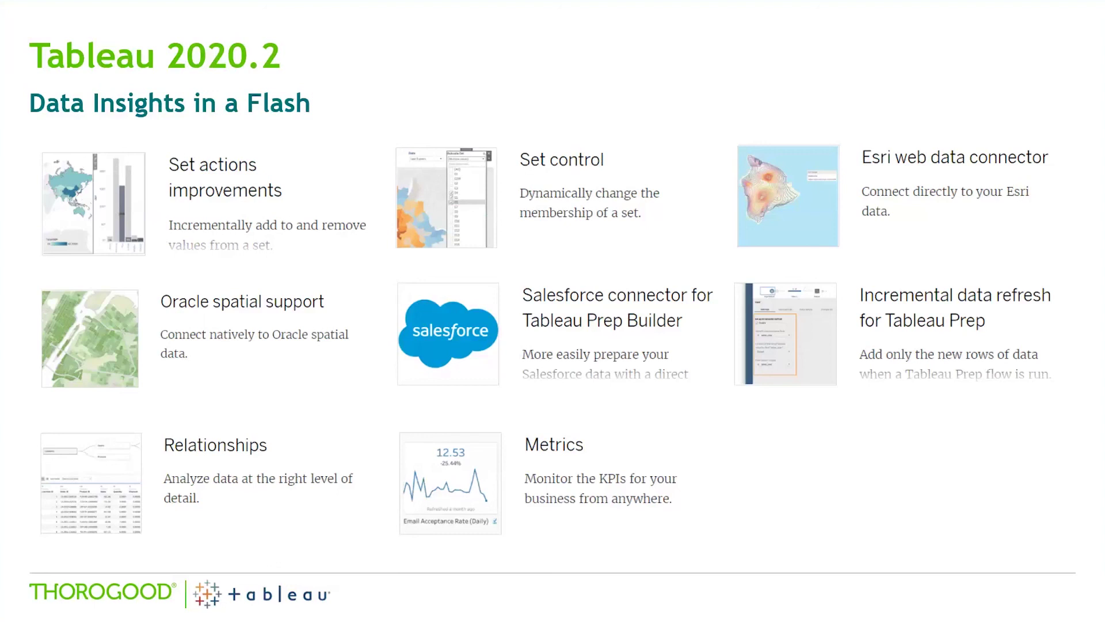
# Advance to the closing 'How can we help? – Let's keep in touch' slide listing four webcasts
pyautogui.press('Right')
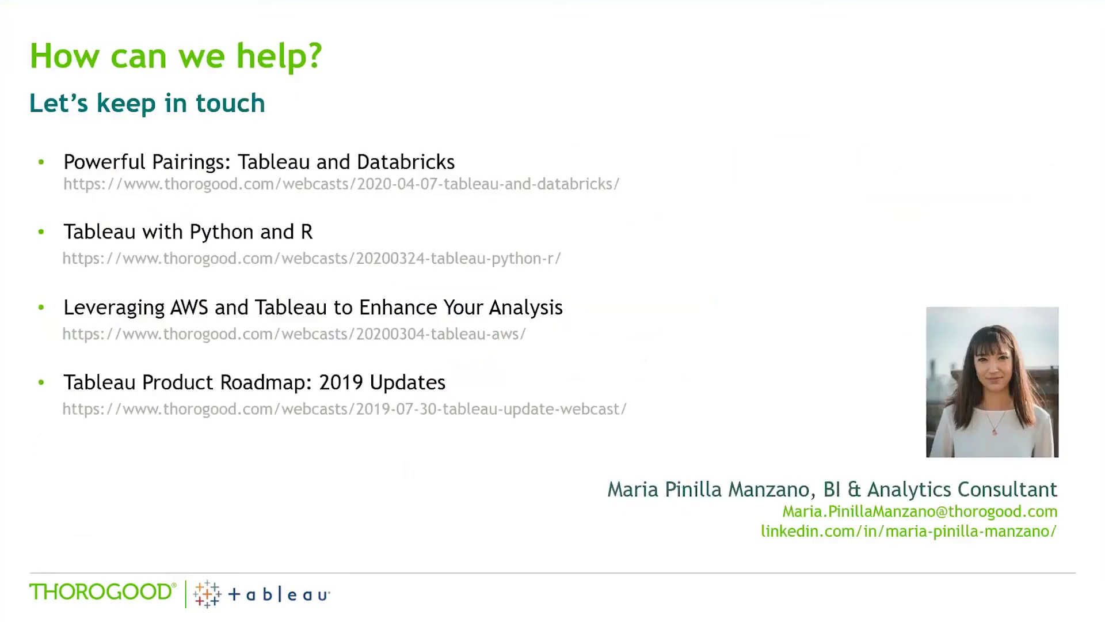